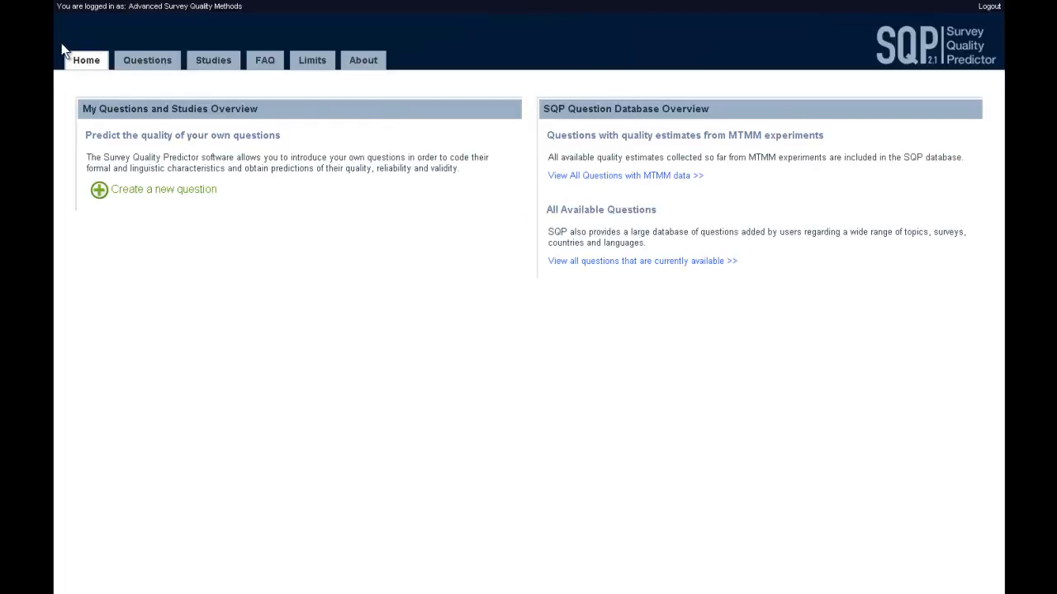
# - Start a new question and look through the list of existing studies
pyautogui.click(201, 195)
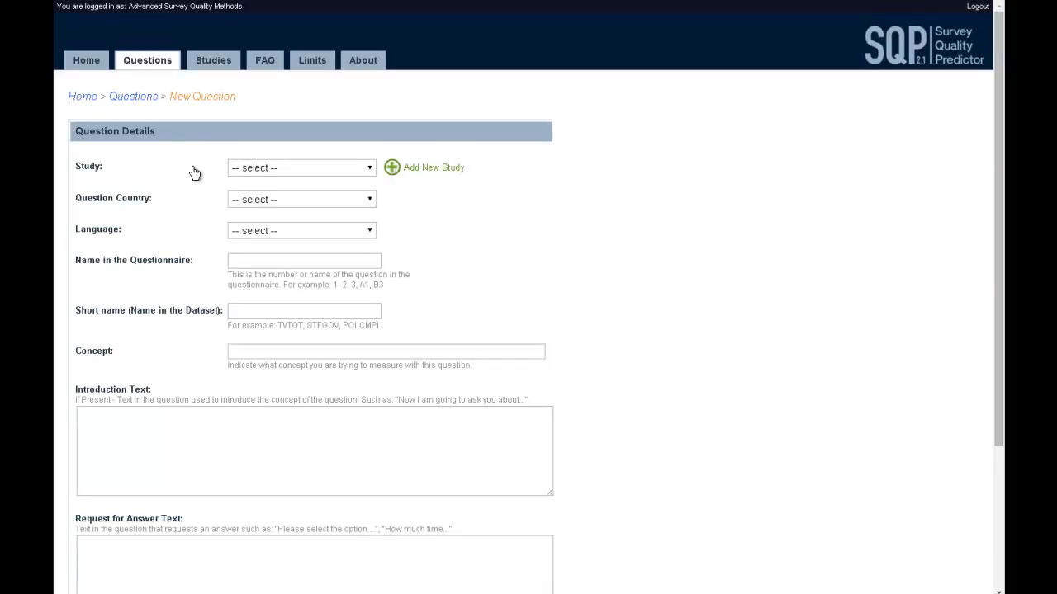
pyautogui.click(338, 167)
pyautogui.scroll(-12, 341, 264)
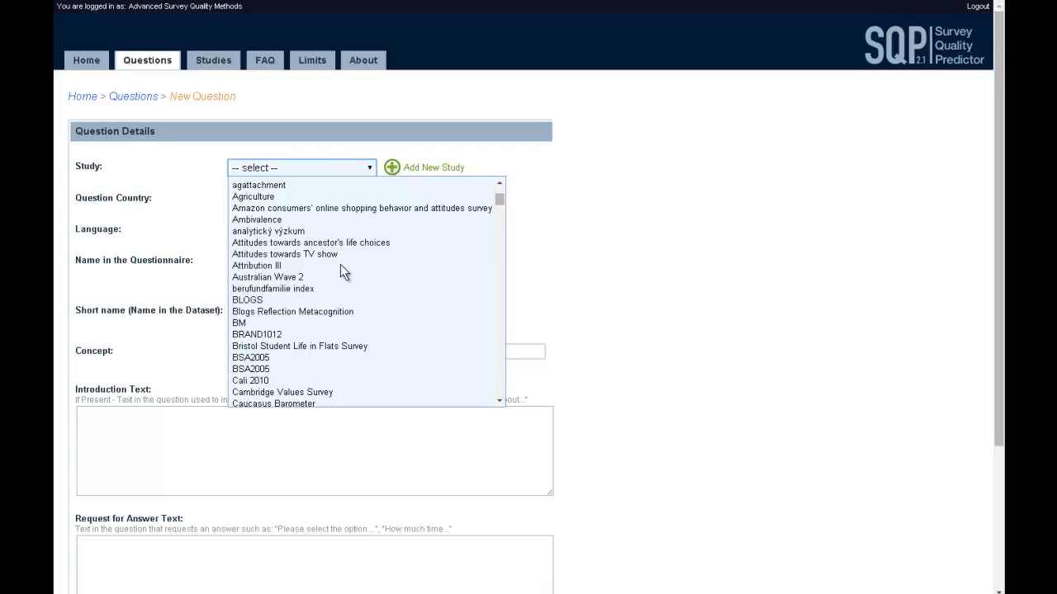
pyautogui.scroll(-15, 341, 266)
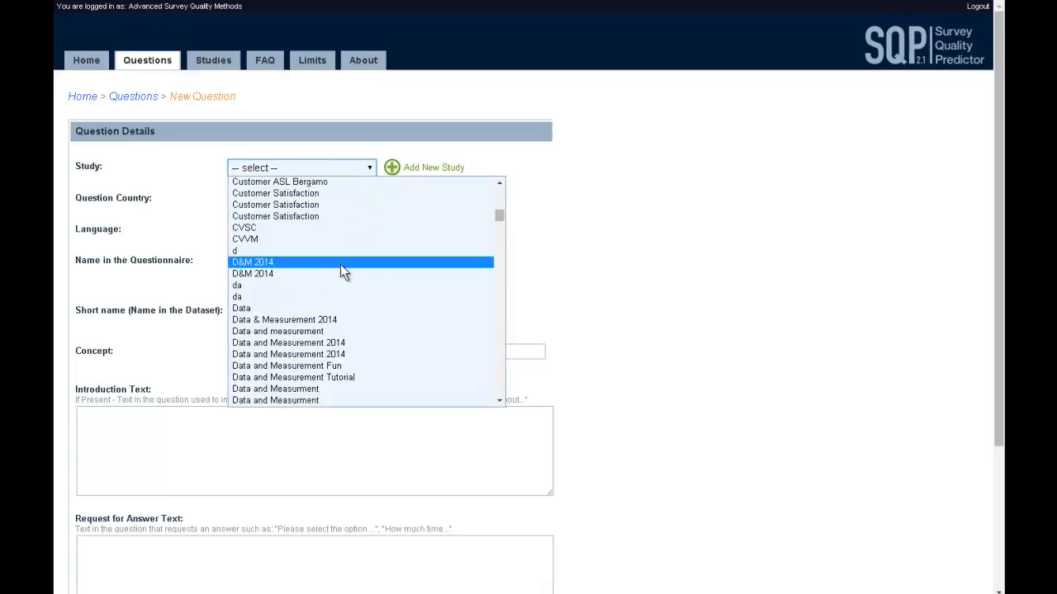
pyautogui.scroll(-4, 340, 264)
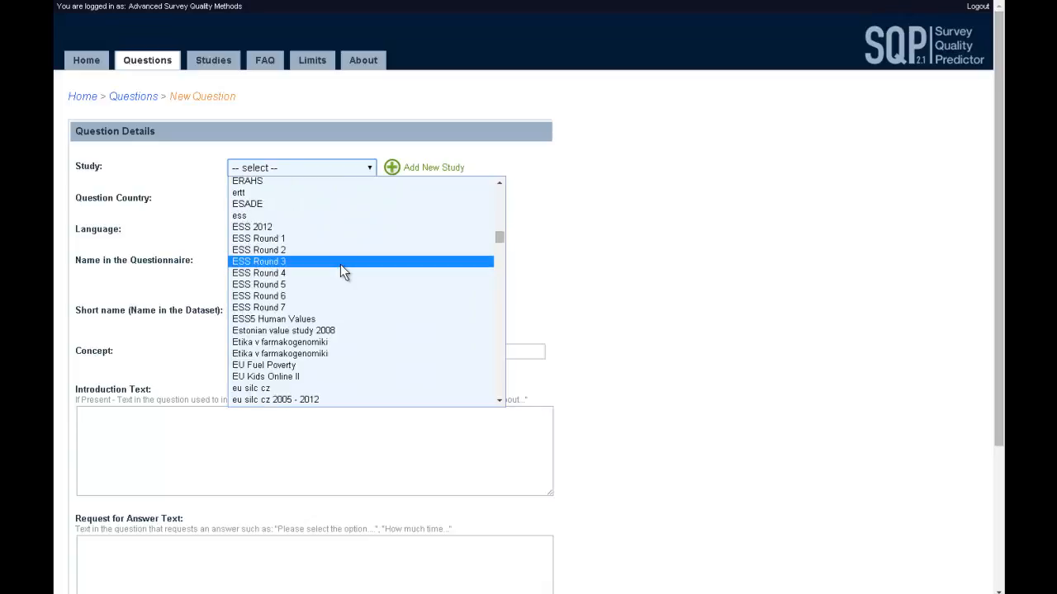
pyautogui.scroll(-15, 334, 287)
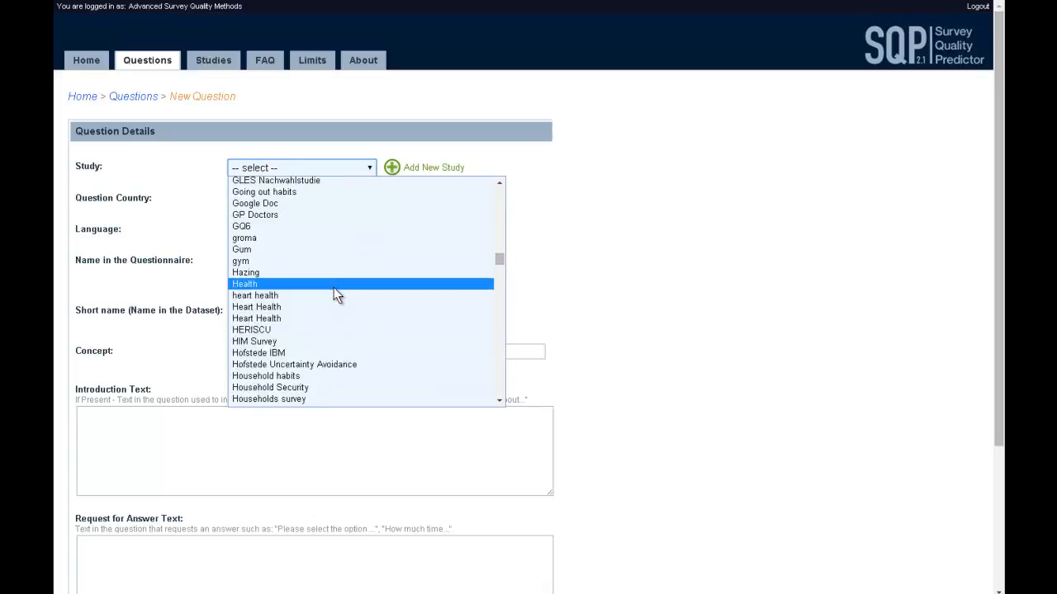
# - Create a new study named "Evaluation of politics" for Universitat Pompeu Fabra, with year 2015 and Canada as the population under study
pyautogui.click(428, 169)
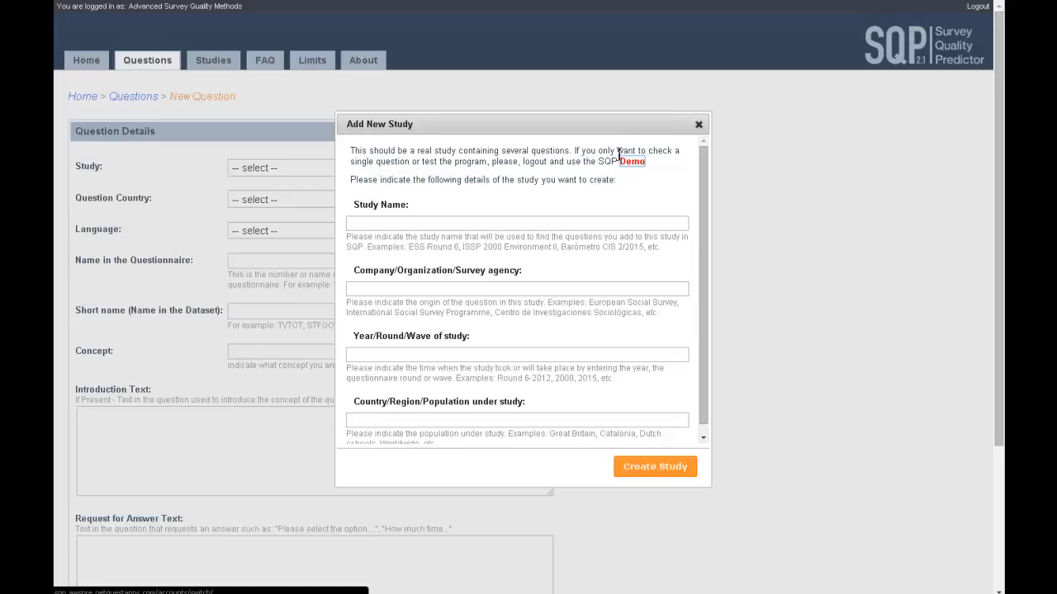
pyautogui.click(455, 221)
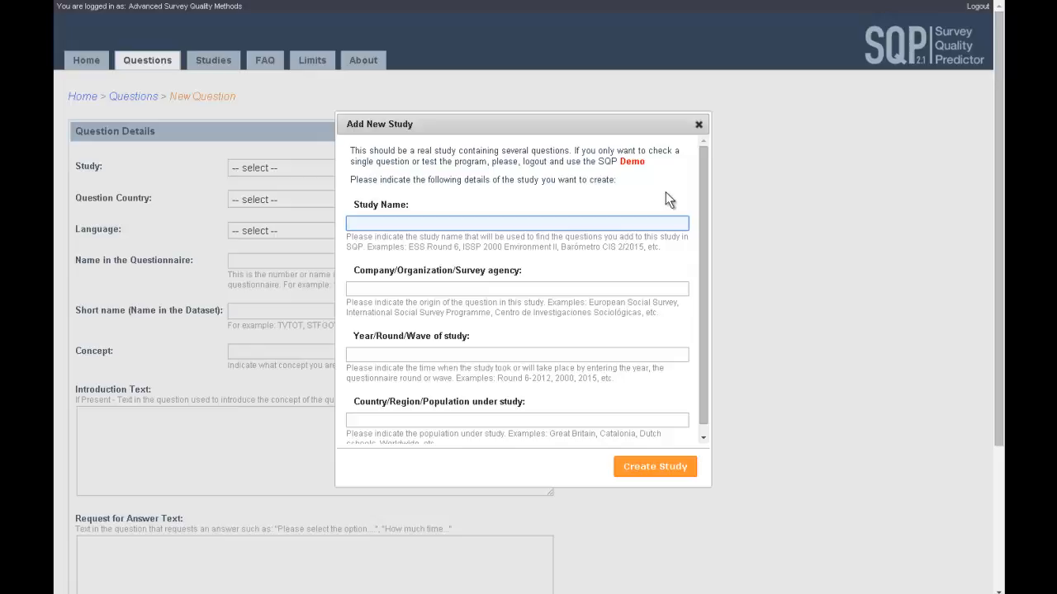
pyautogui.write('Evaluation of politics')
pyautogui.click(630, 290)
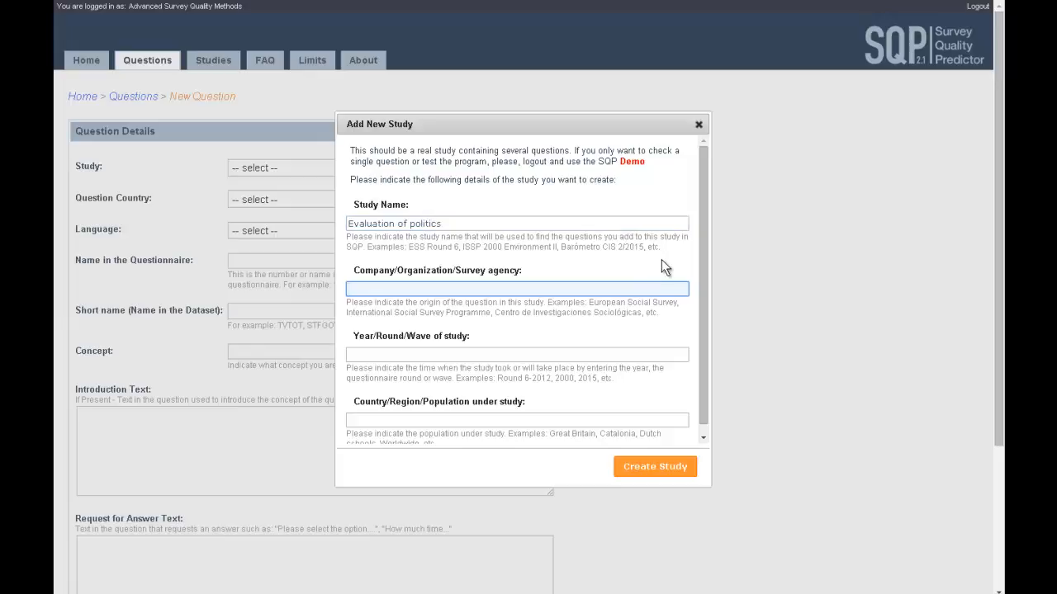
pyautogui.write('Universitat Pompeu Fabra')
pyautogui.click(648, 355)
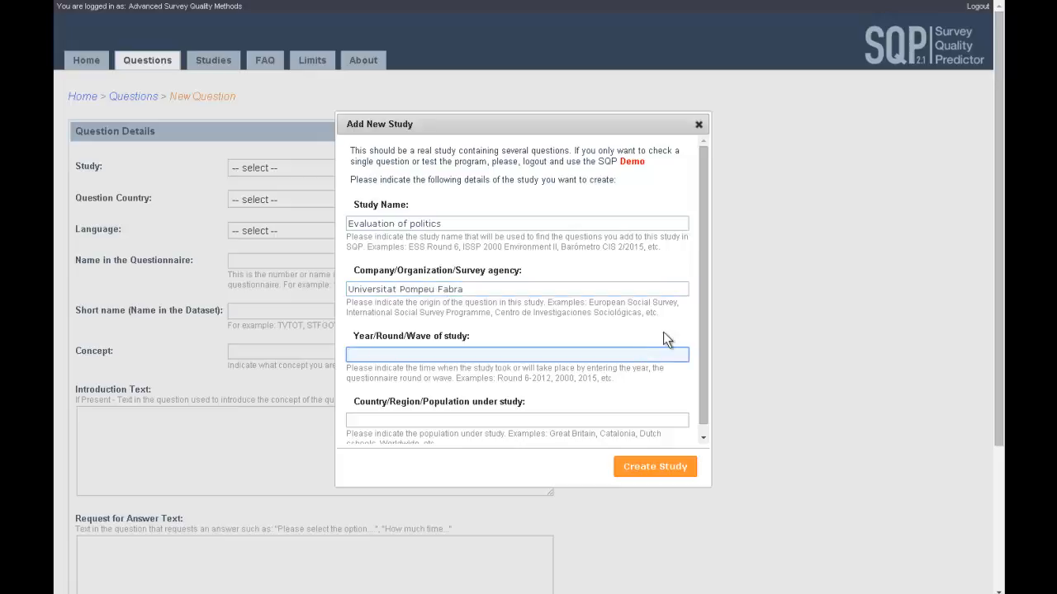
pyautogui.write('2015')
pyautogui.click(637, 421)
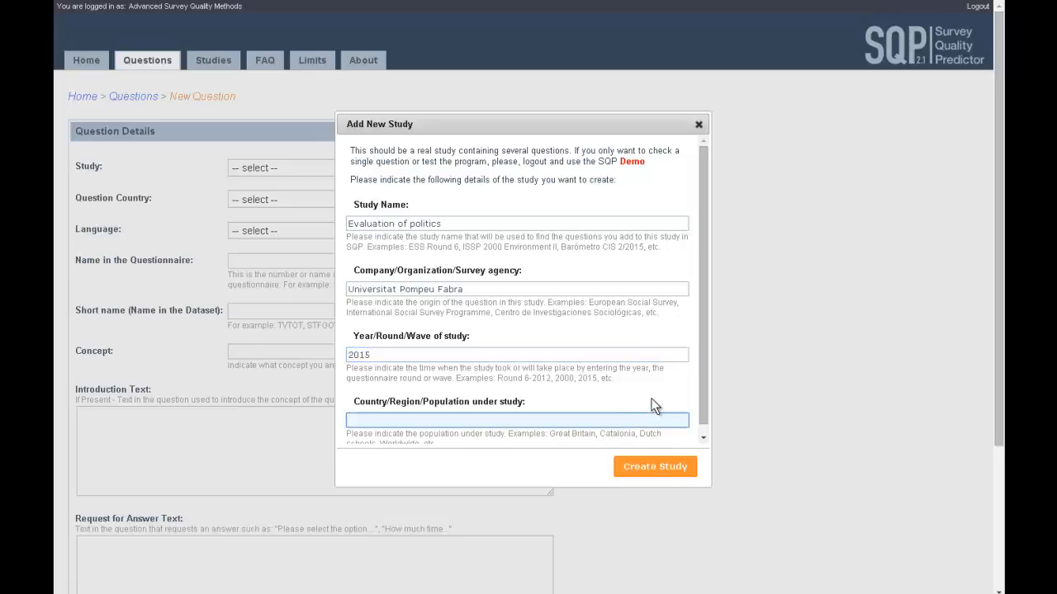
pyautogui.write('Canada')
pyautogui.click(675, 473)
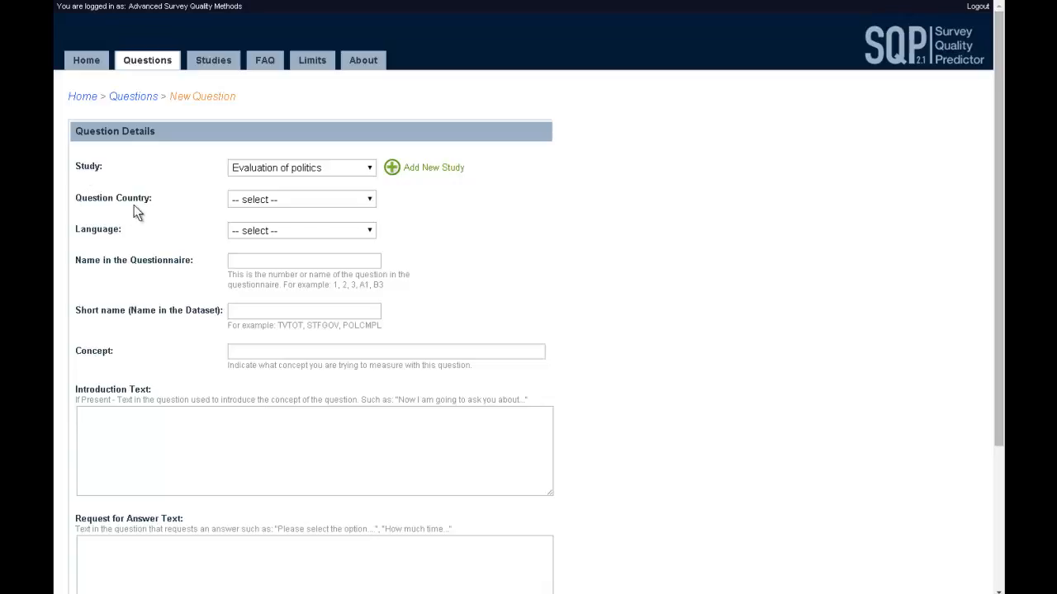
# - Set the question country to Canada and the prediction country to United States
pyautogui.click(322, 206)
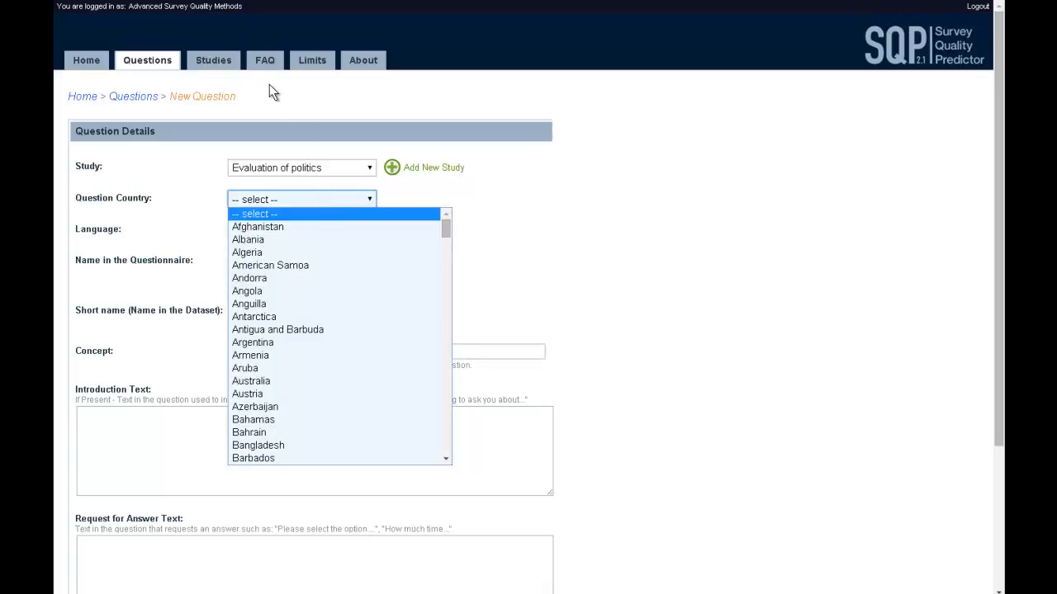
pyautogui.scroll(-10, 307, 253)
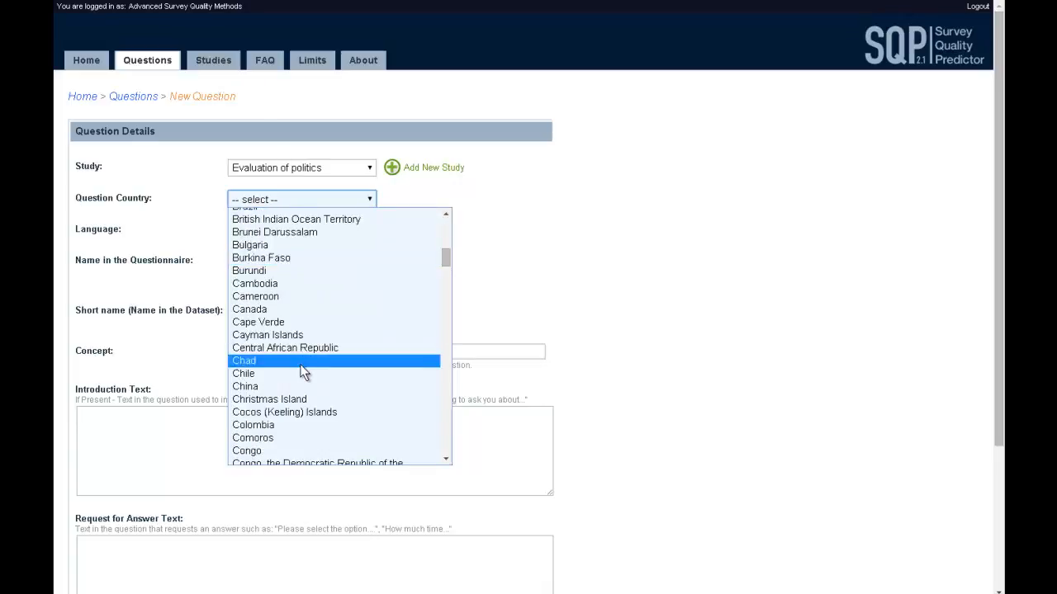
pyautogui.click(294, 312)
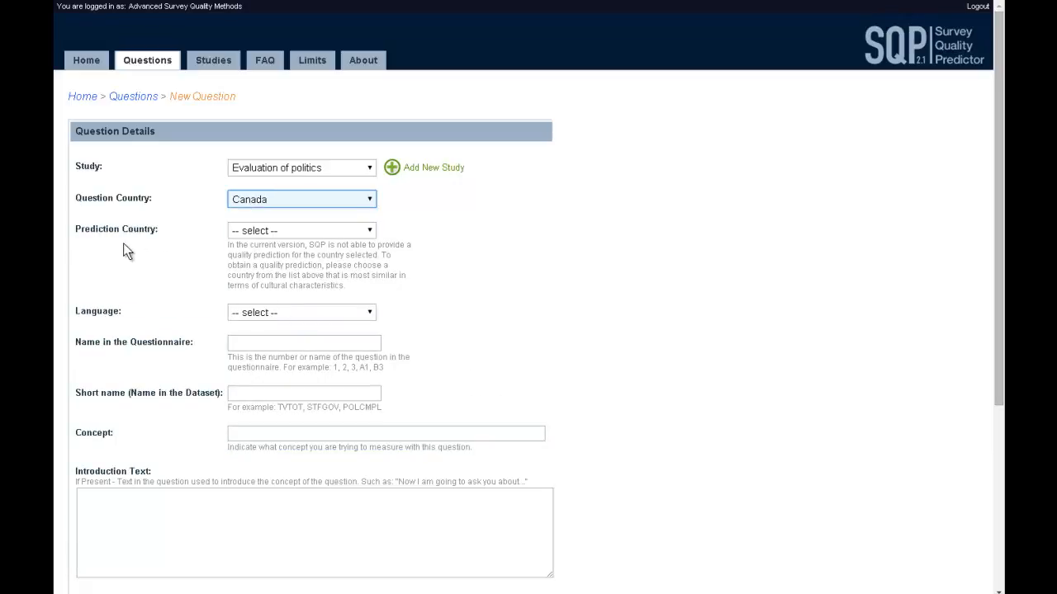
pyautogui.click(331, 233)
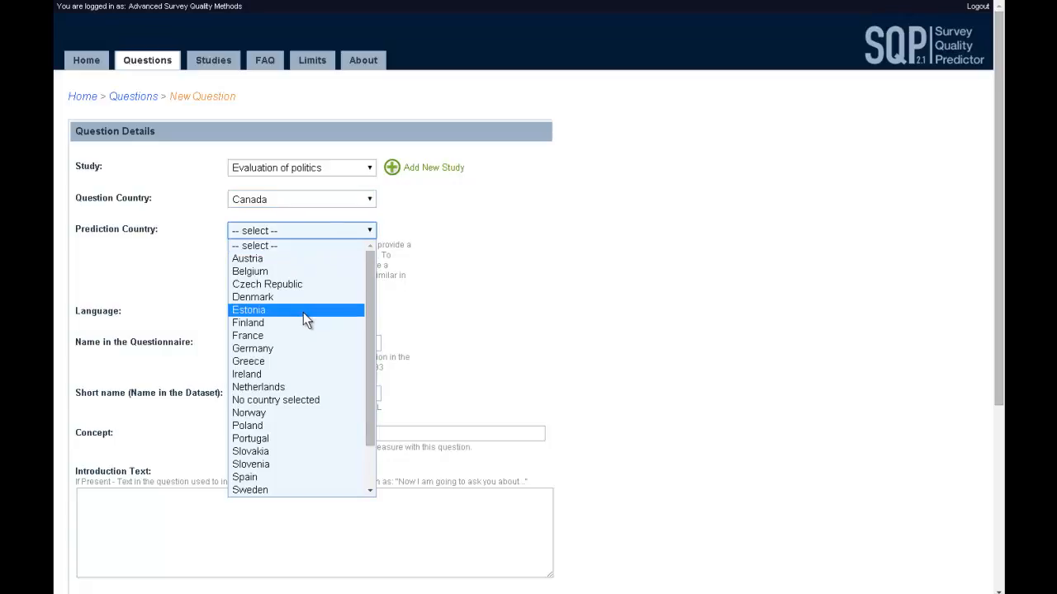
pyautogui.scroll(-2, 291, 335)
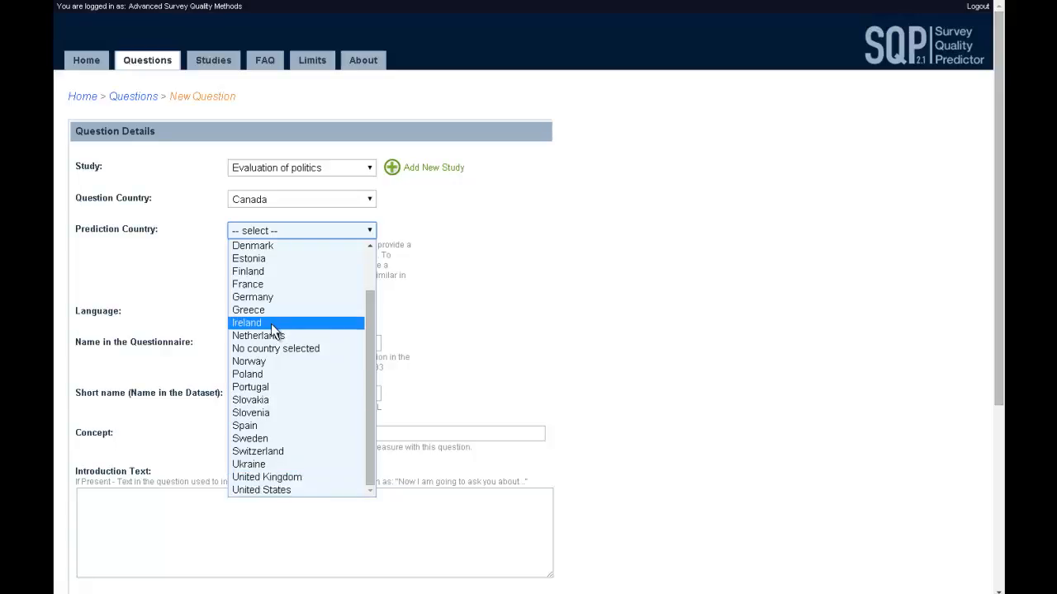
pyautogui.click(279, 491)
pyautogui.click(160, 298)
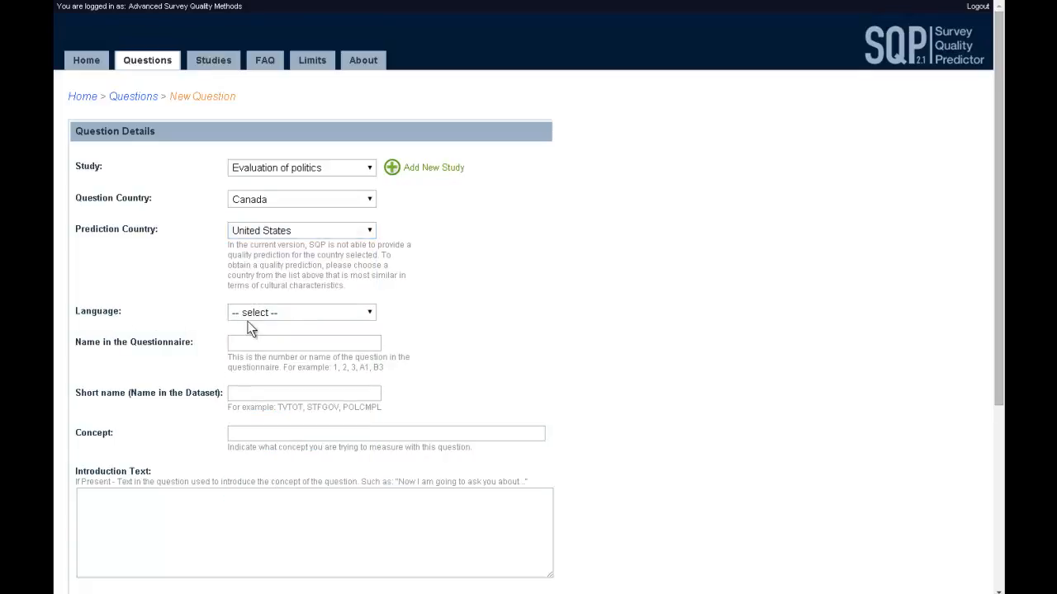
# - Set the question's language to English
pyautogui.click(324, 313)
pyautogui.scroll(-7, 330, 376)
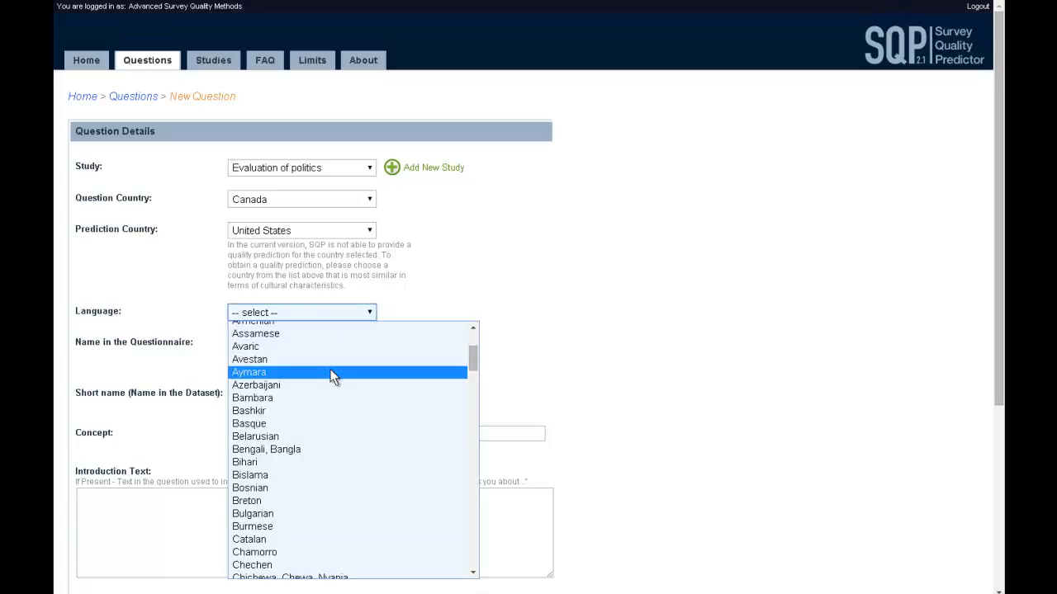
pyautogui.scroll(-4, 326, 404)
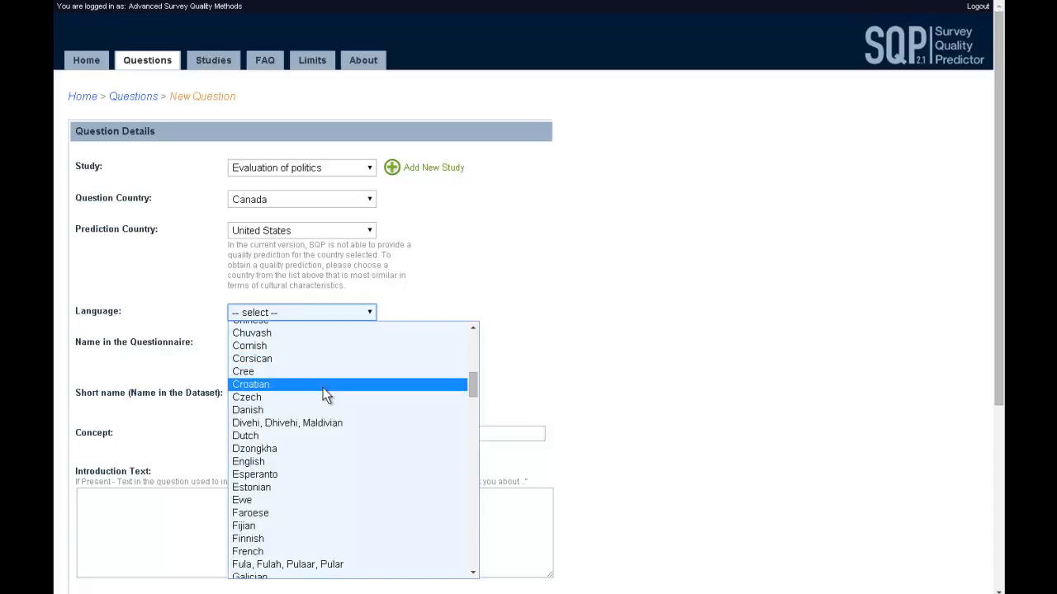
pyautogui.scroll(4, 326, 395)
pyautogui.scroll(-4, 324, 395)
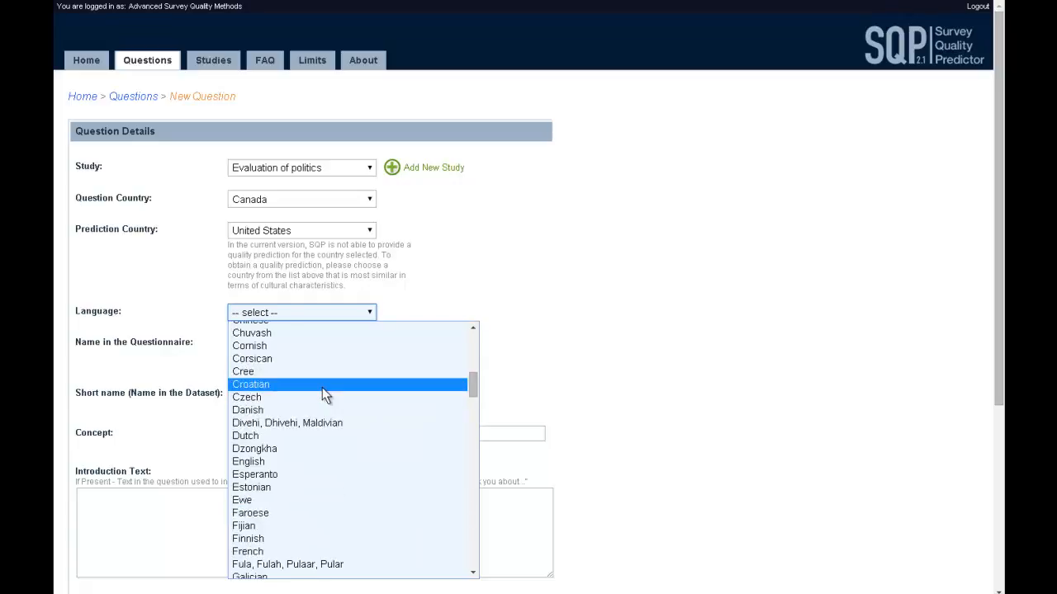
pyautogui.click(309, 461)
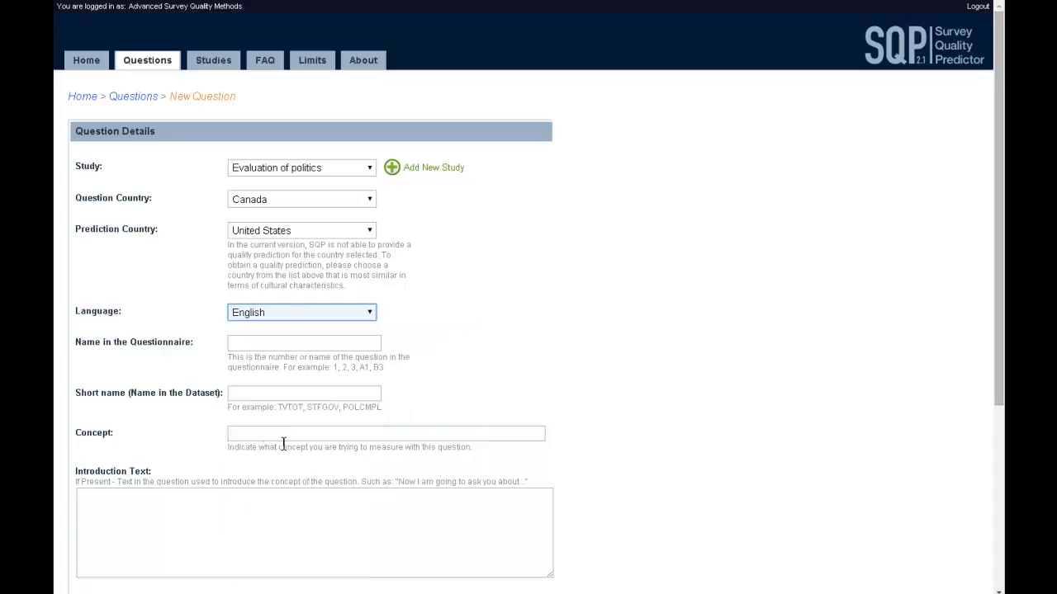
pyautogui.click(146, 355)
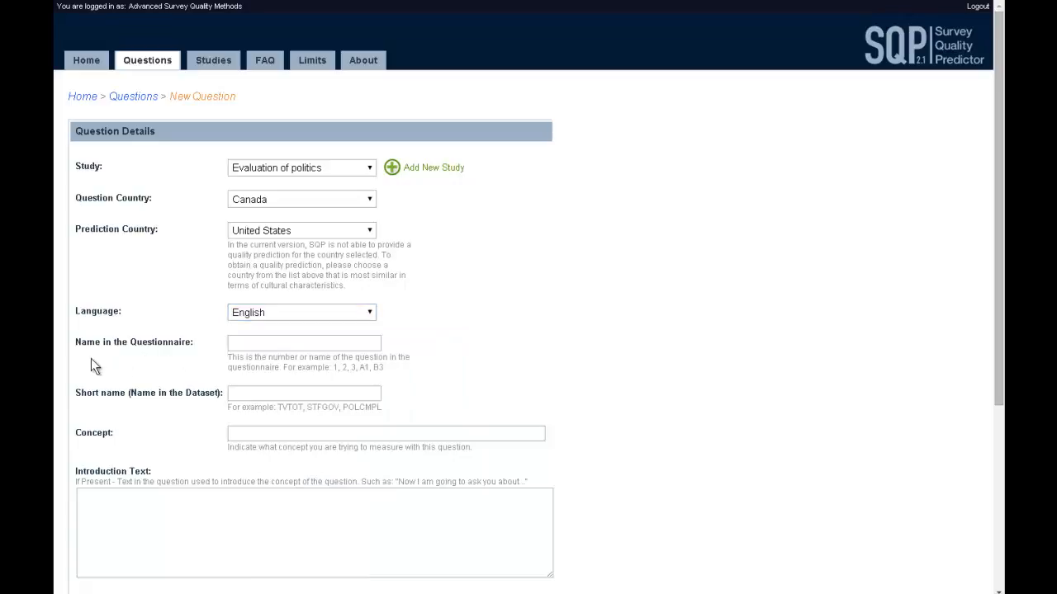
# - Enter Q1 as the name in the questionnaire and Var1 as the short name in the dataset
pyautogui.click(260, 343)
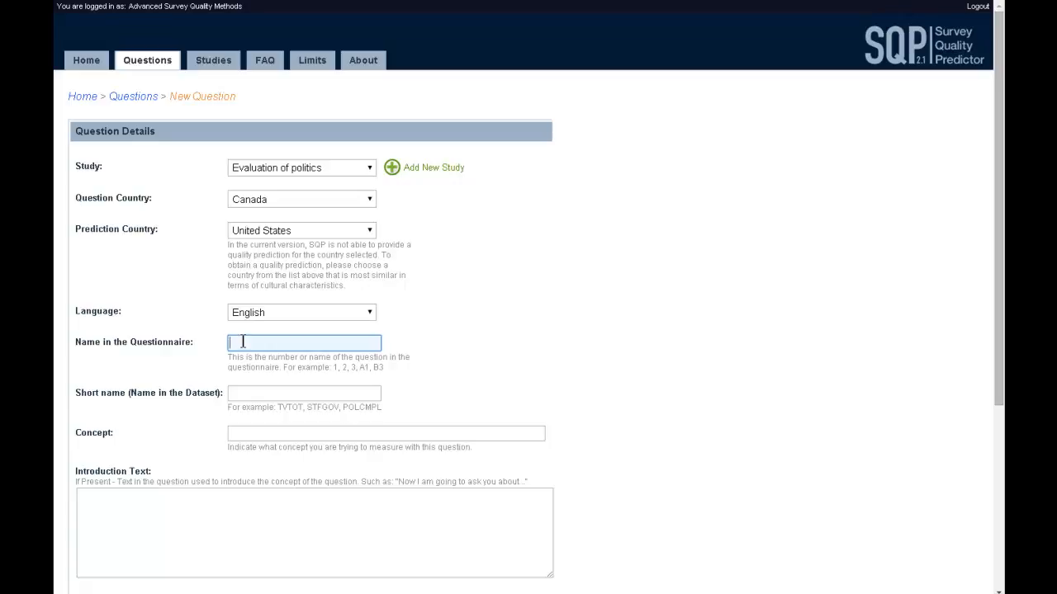
pyautogui.write('Q1')
pyautogui.click(279, 393)
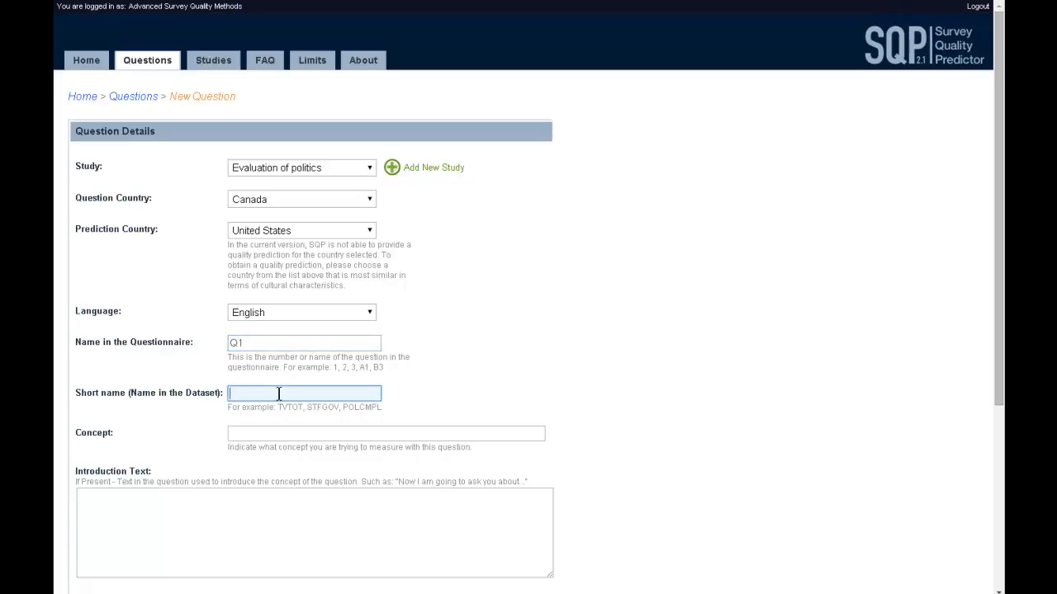
pyautogui.write('Var1')
pyautogui.click(132, 452)
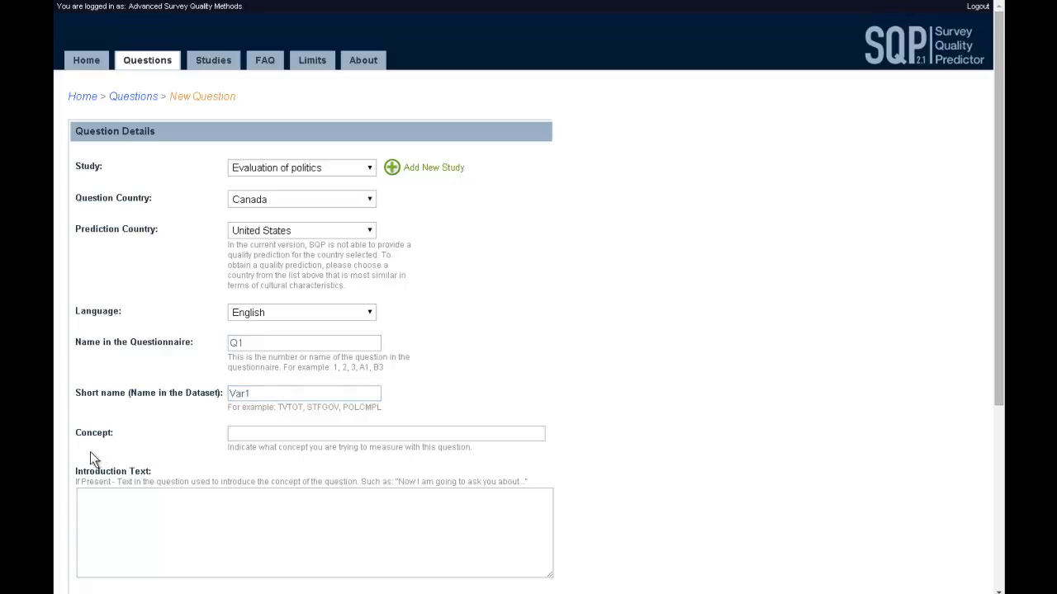
# - Enter "Satisfaction with democracy" as the concept the question measures
pyautogui.click(260, 432)
pyautogui.write('S')
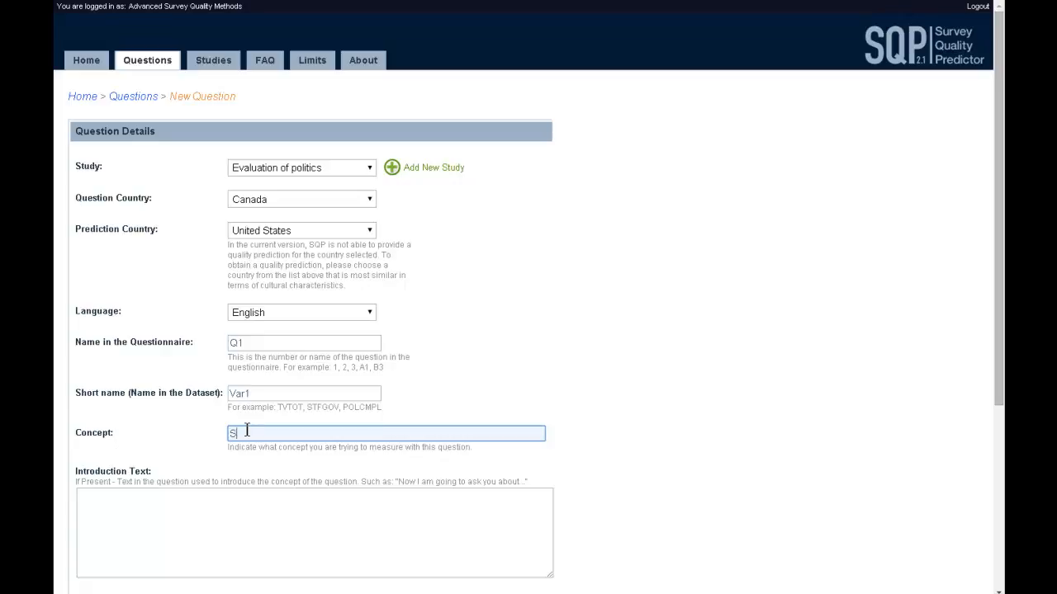
pyautogui.write('atisfaction with democracy')
pyautogui.click(564, 449)
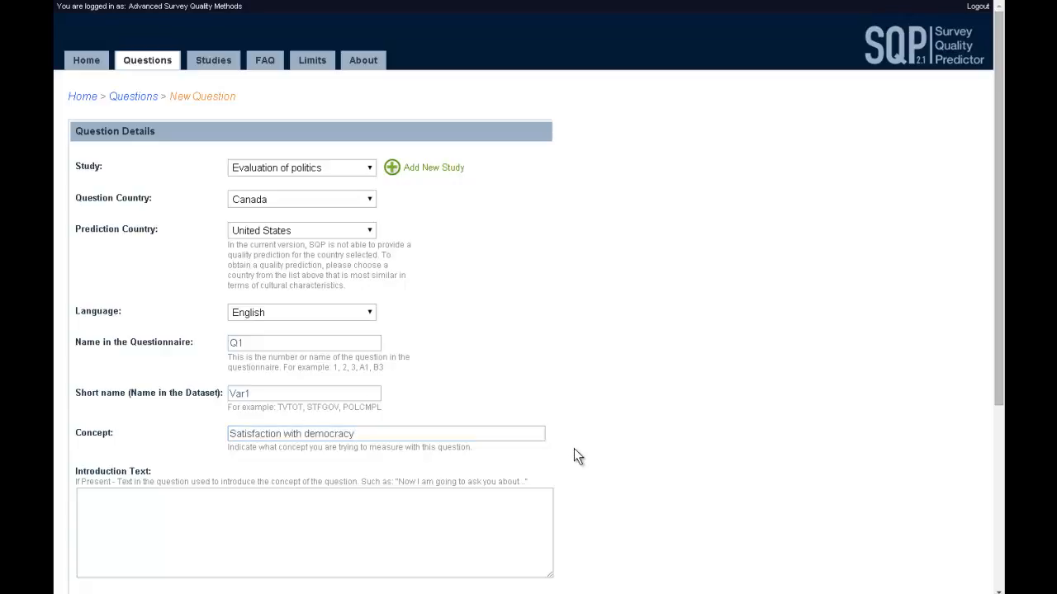
# - Leave the introduction empty and enter the request for answer text "Please tell me how satisfied are you with the democracy in Canada?"
pyautogui.scroll(-5, 576, 450)
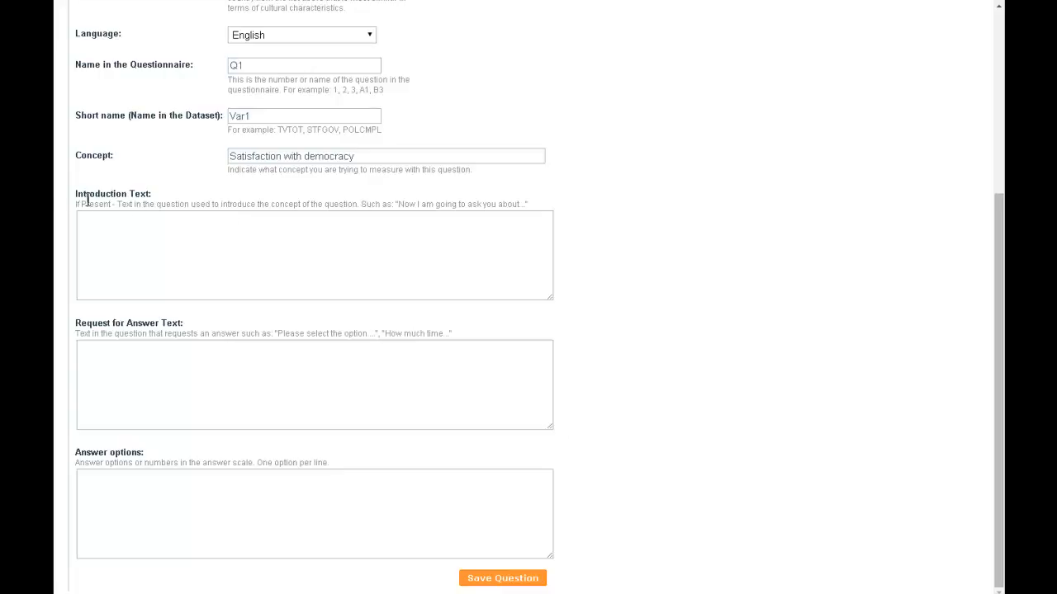
pyautogui.click(142, 251)
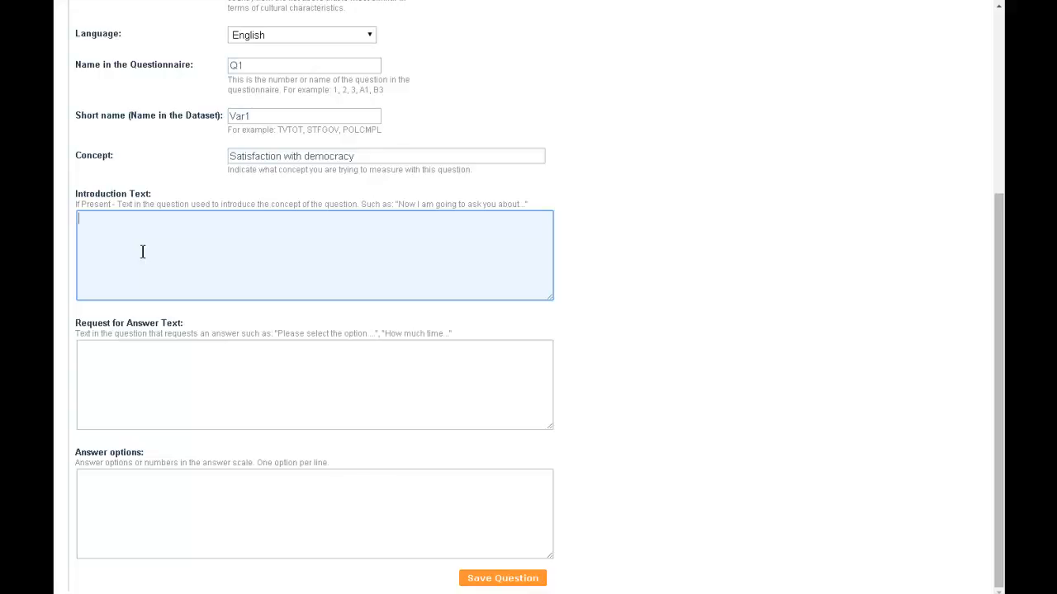
pyautogui.click(619, 270)
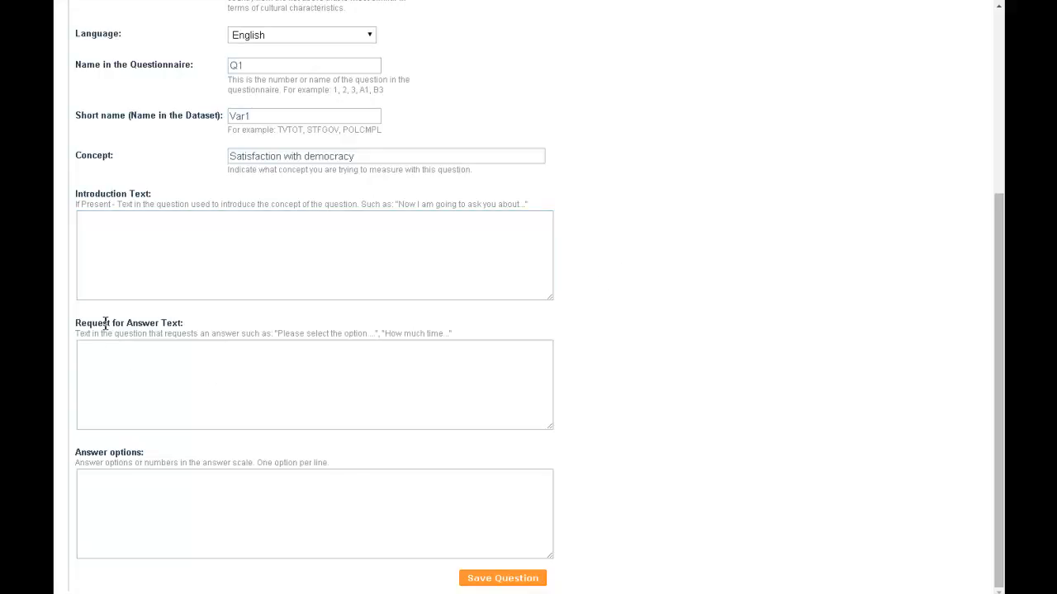
pyautogui.click(163, 356)
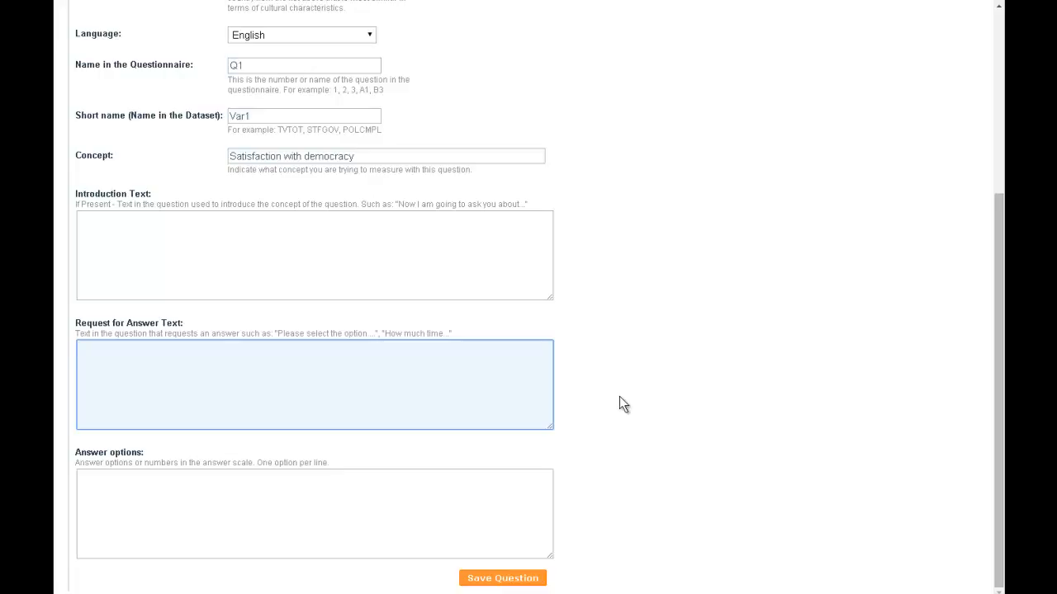
pyautogui.write('Please tell me how satisfied a')
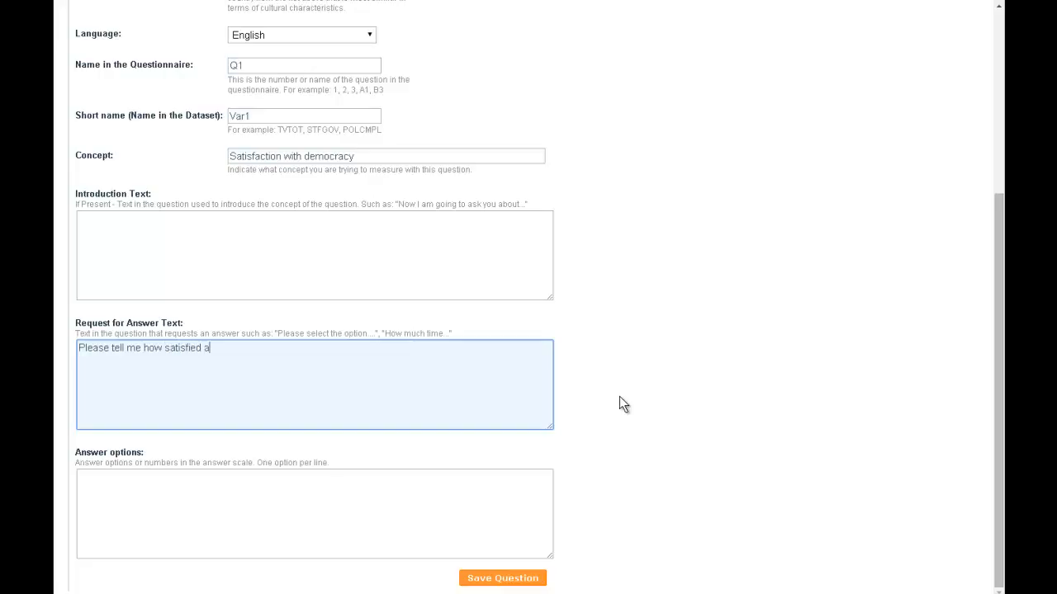
pyautogui.write('re you with the democracy in Canada?')
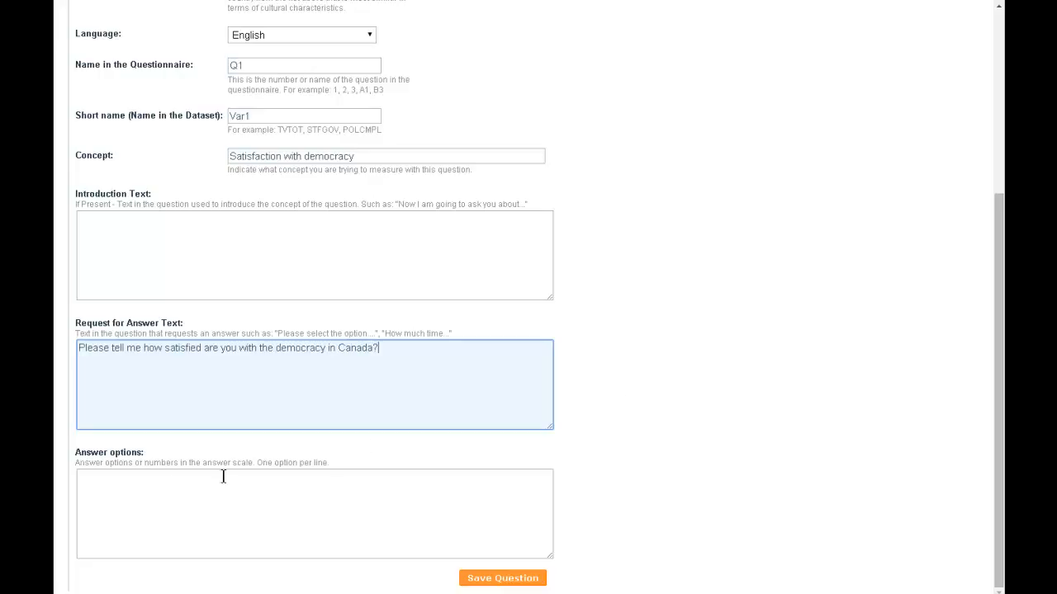
# - Enter five answer options, one per line, from "1 Extremely dissatisfied" through 2, 3 and 4 to "5 Extremely satisfied", and save the question
pyautogui.click(108, 488)
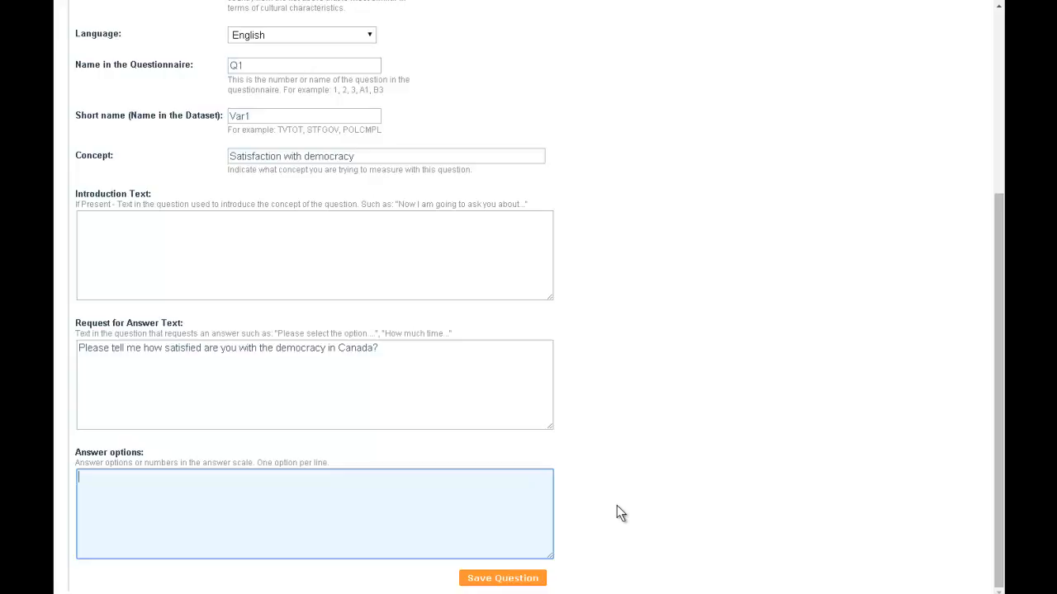
pyautogui.write('1 Extremely dissatisfied')
pyautogui.press('Return')
pyautogui.write('2')
pyautogui.press('Return')
pyautogui.write('3')
pyautogui.press('Return')
pyautogui.write('4')
pyautogui.press('Return')
pyautogui.write('5 Extr')
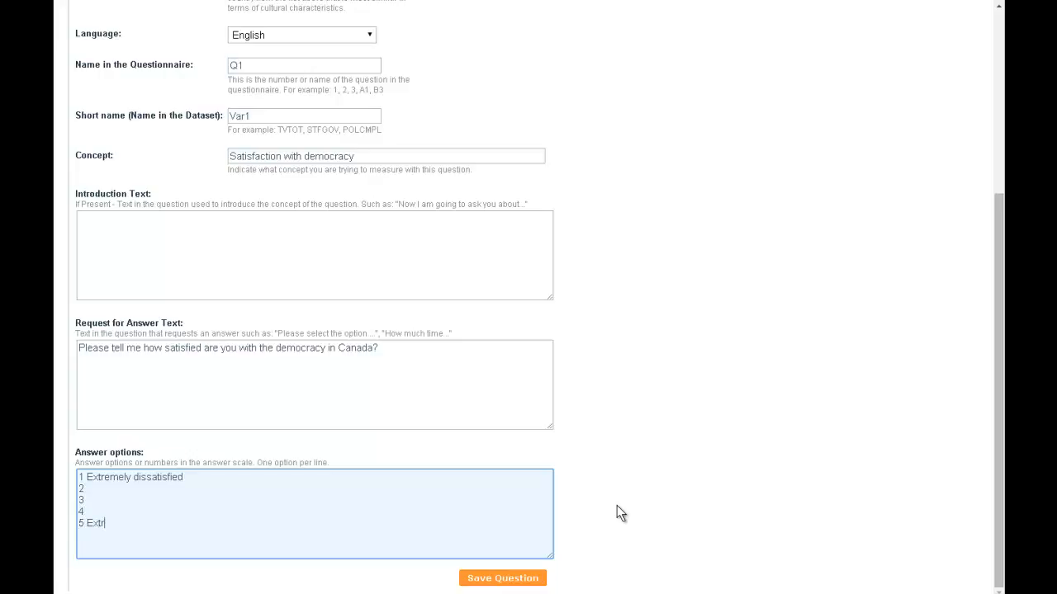
pyautogui.write('emely satisfied')
pyautogui.click(487, 580)
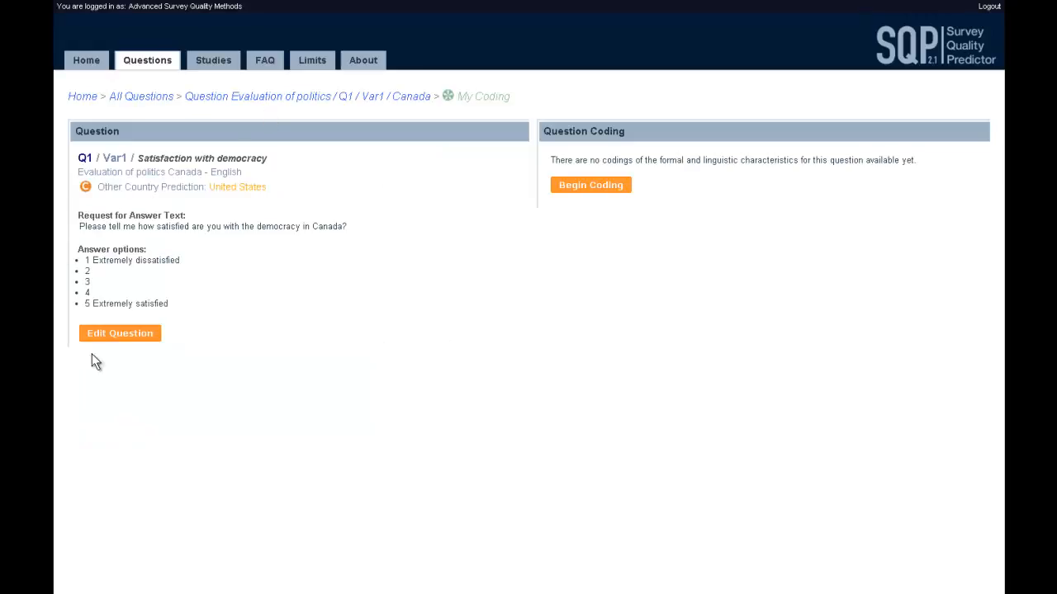
# - Begin coding the saved question and open the full explanation of the Domain characteristic
pyautogui.click(600, 190)
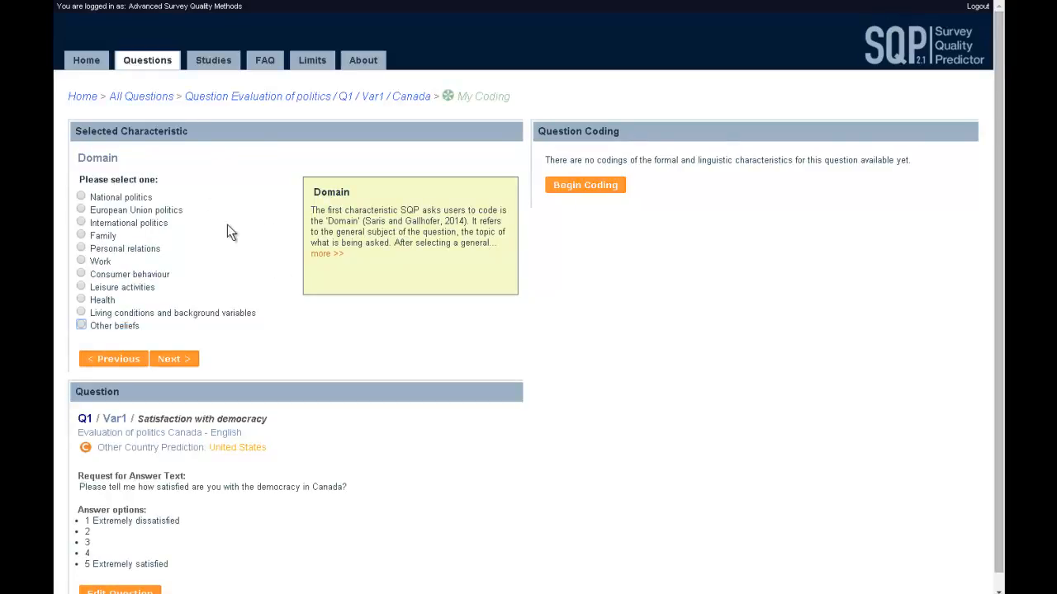
pyautogui.click(329, 255)
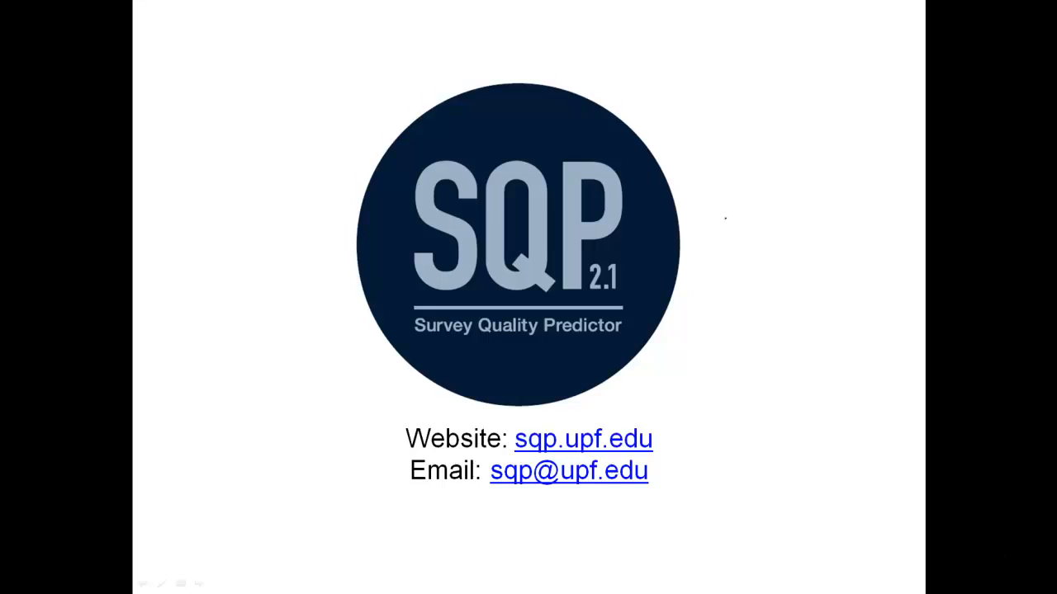